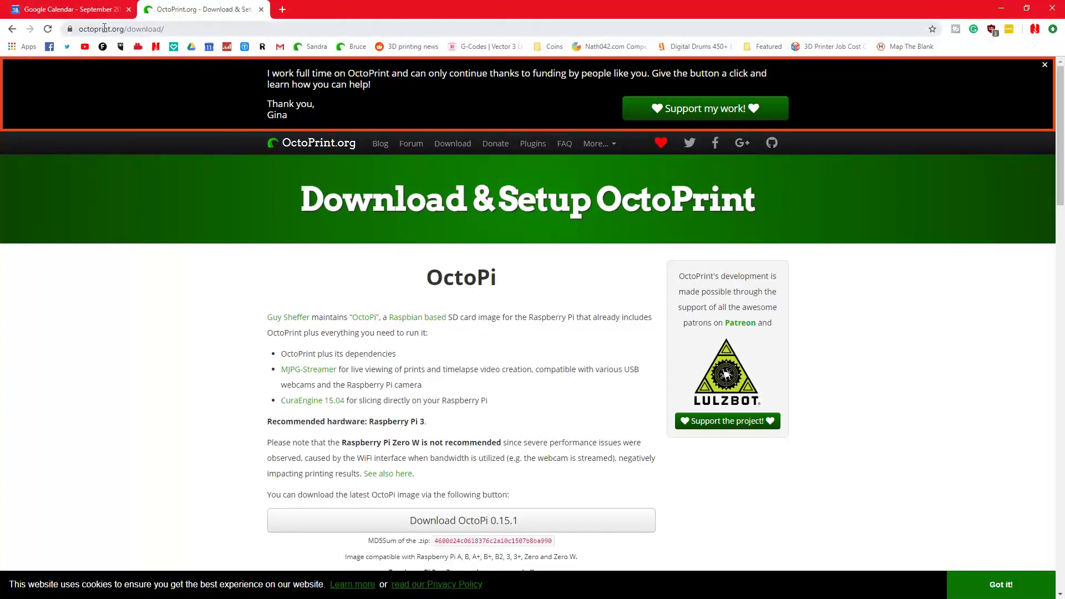
- Start downloading the OctoPi 0.15.1 image from the OctoPrint download page
{"action": "scroll", "coordinate": [428, 282], "scroll_direction": "down", "scroll_amount": 3}
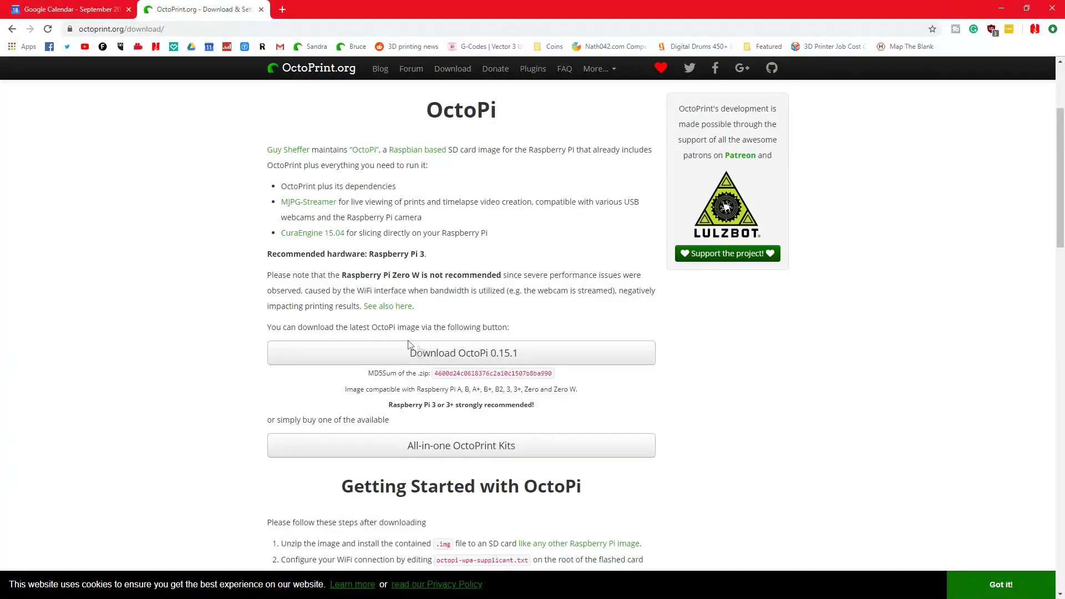
{"action": "left_click", "coordinate": [467, 356]}
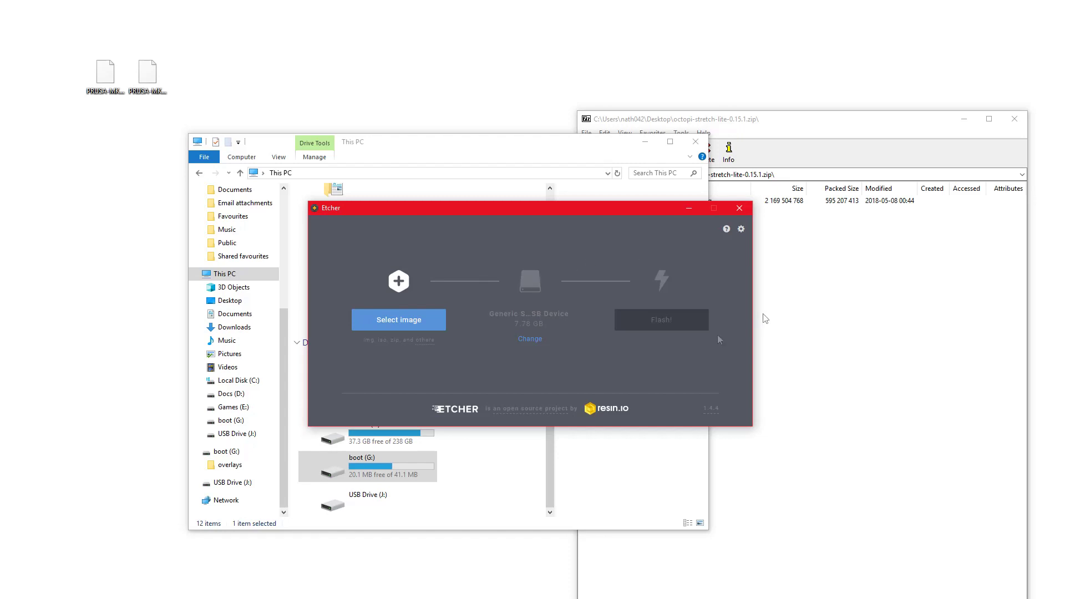
- Extract the OctoPi .img from the zip to the desktop and load it into Etcher
{"action": "left_click", "coordinate": [400, 326]}
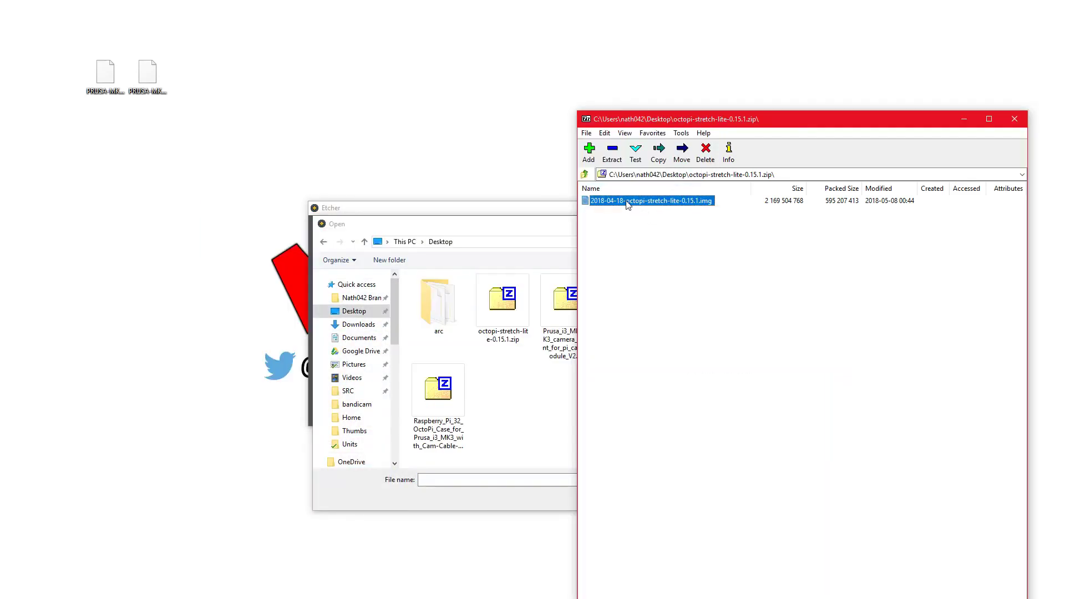
{"action": "left_click_drag", "start_coordinate": [659, 200], "coordinate": [436, 101]}
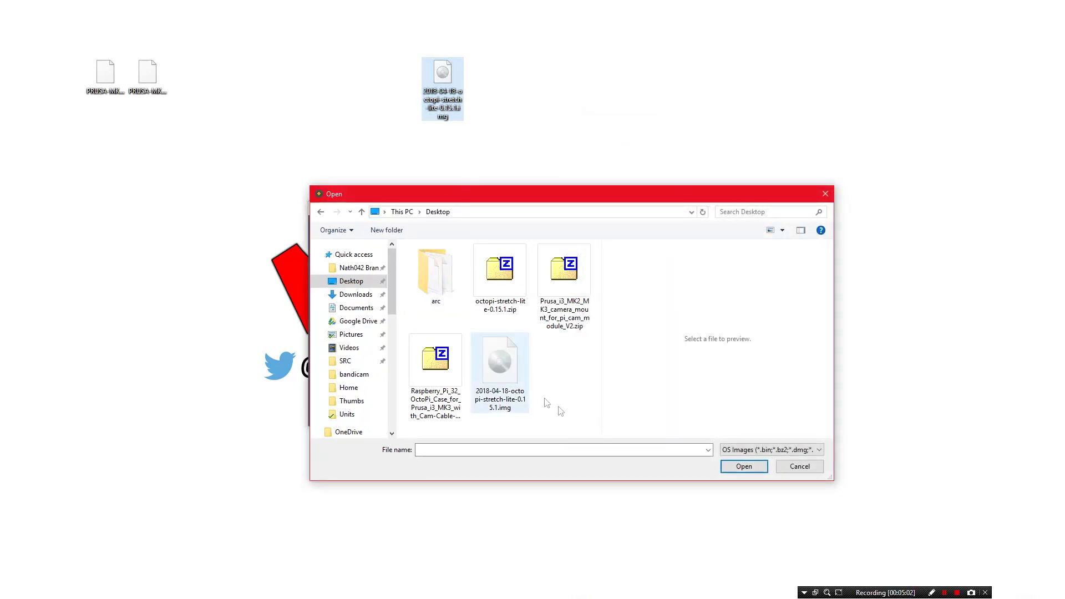
{"action": "left_click", "coordinate": [495, 380]}
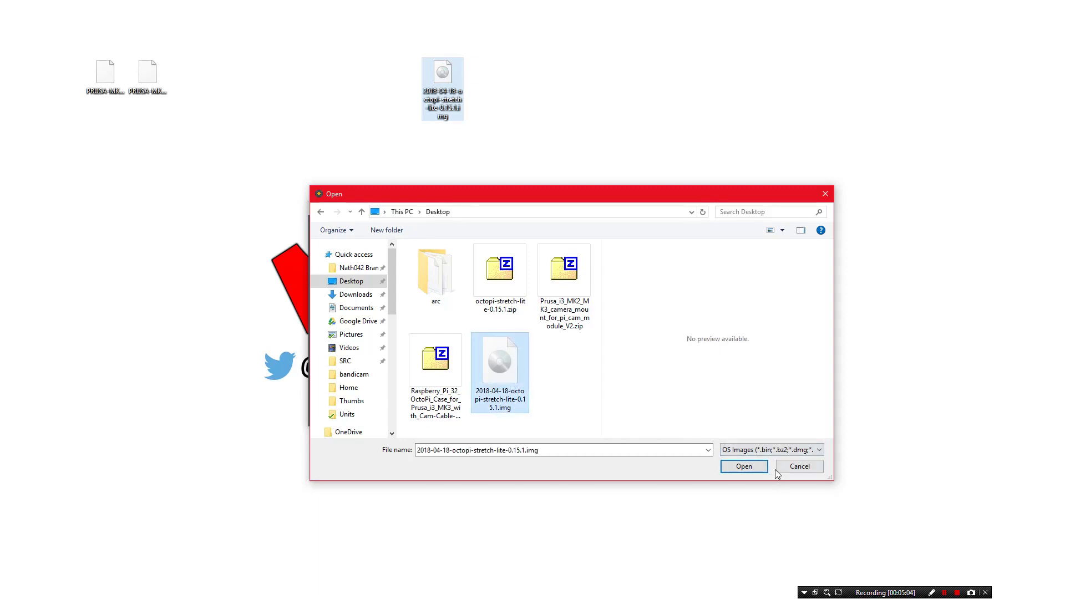
{"action": "left_click", "coordinate": [744, 468]}
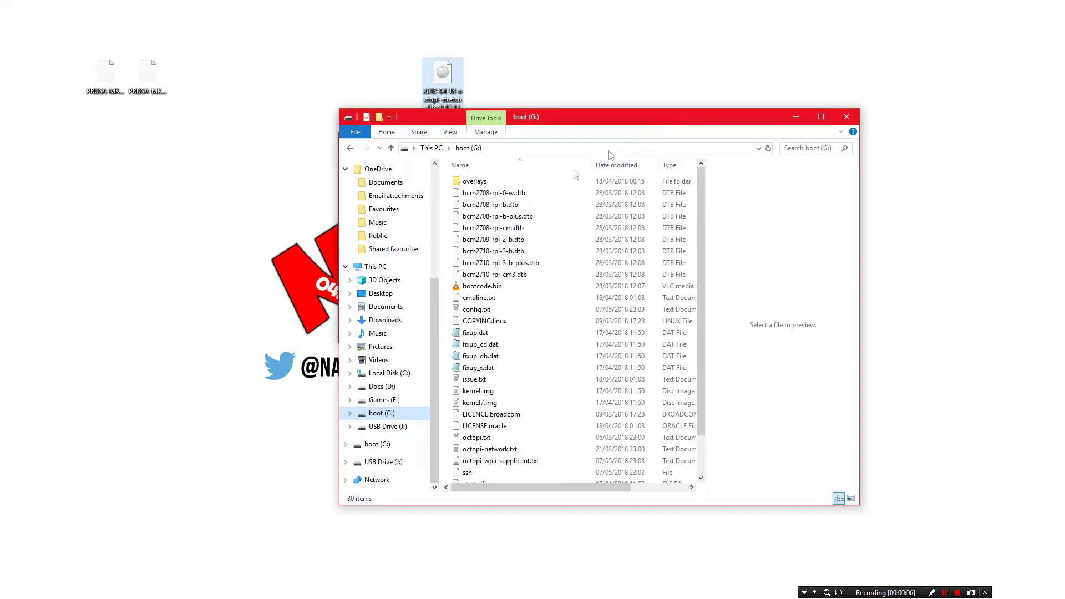
- Collapse OneDrive and Quick access in Explorer, then move the boot window down to reveal Etcher
{"action": "left_click", "coordinate": [345, 169]}
{"action": "scroll", "coordinate": [349, 175], "scroll_direction": "up", "scroll_amount": 3}
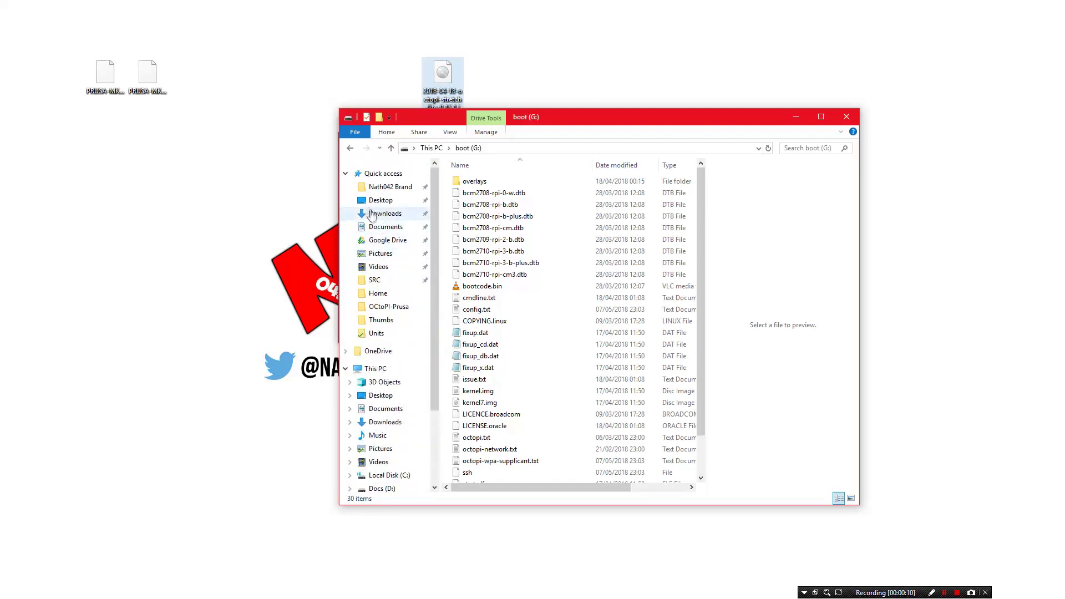
{"action": "left_click", "coordinate": [347, 173]}
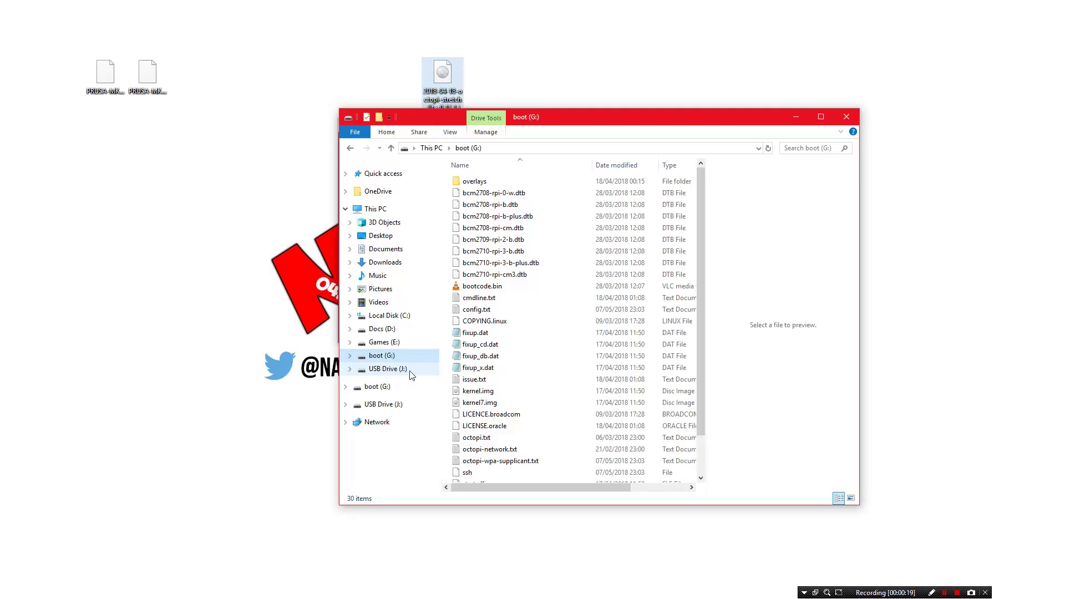
{"action": "left_click_drag", "start_coordinate": [555, 115], "coordinate": [524, 359]}
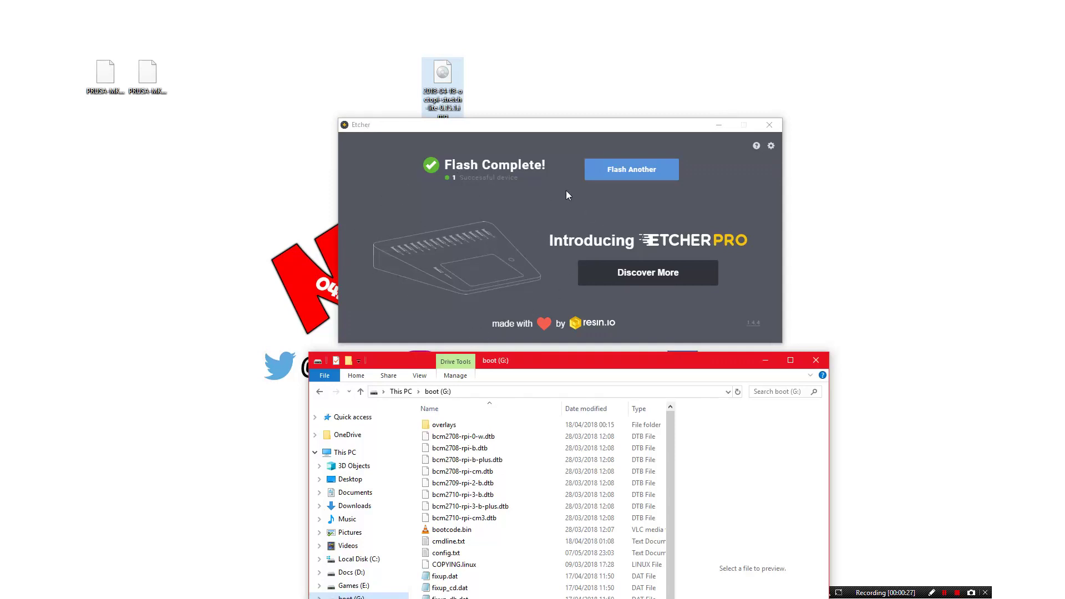
- Close Etcher, reposition the boot (G:) window, and preview issue.txt and octopi-network.txt
{"action": "left_click", "coordinate": [769, 125]}
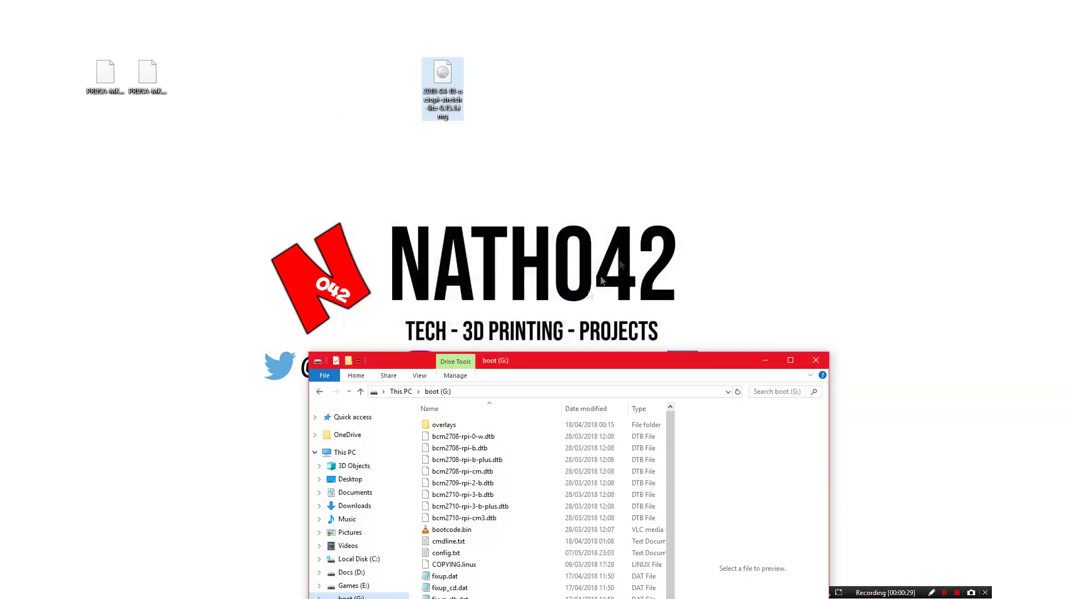
{"action": "left_click_drag", "start_coordinate": [555, 362], "coordinate": [735, 138]}
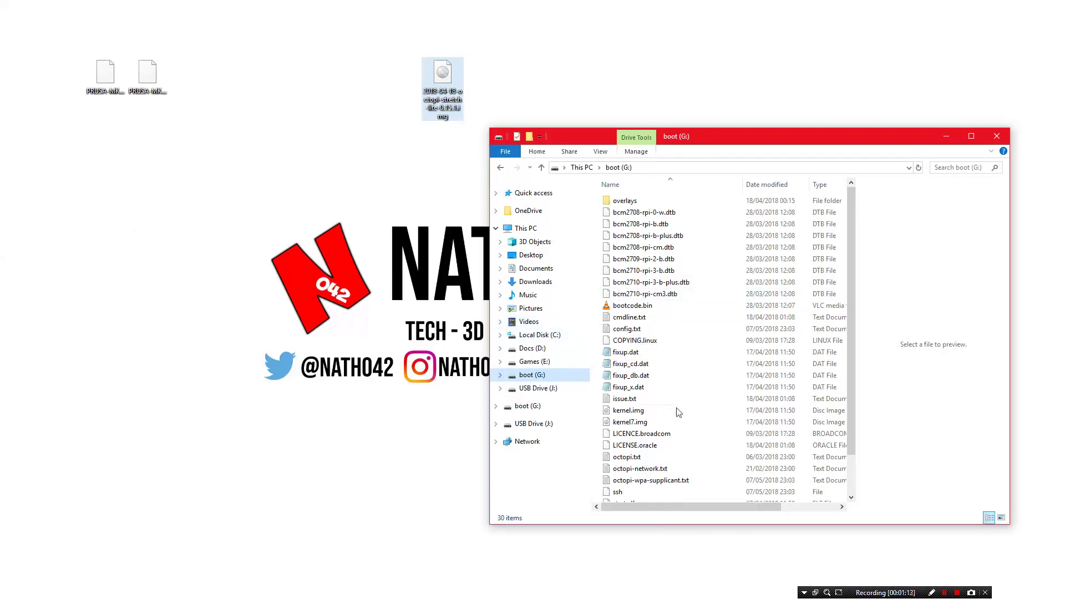
{"action": "left_click", "coordinate": [663, 400]}
{"action": "scroll", "coordinate": [663, 405], "scroll_direction": "down", "scroll_amount": 1}
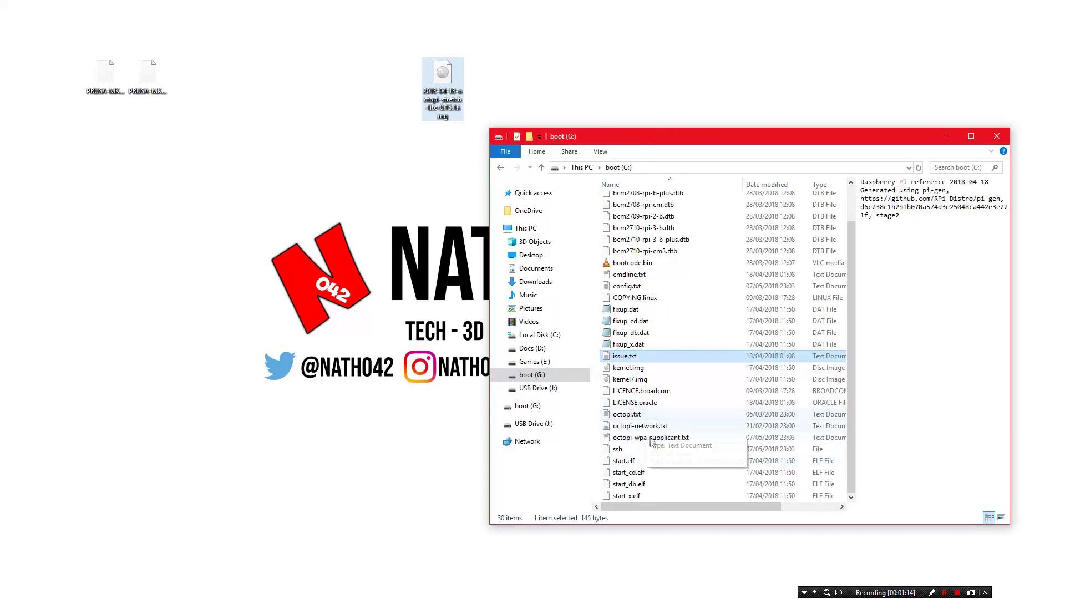
{"action": "left_click", "coordinate": [653, 428]}
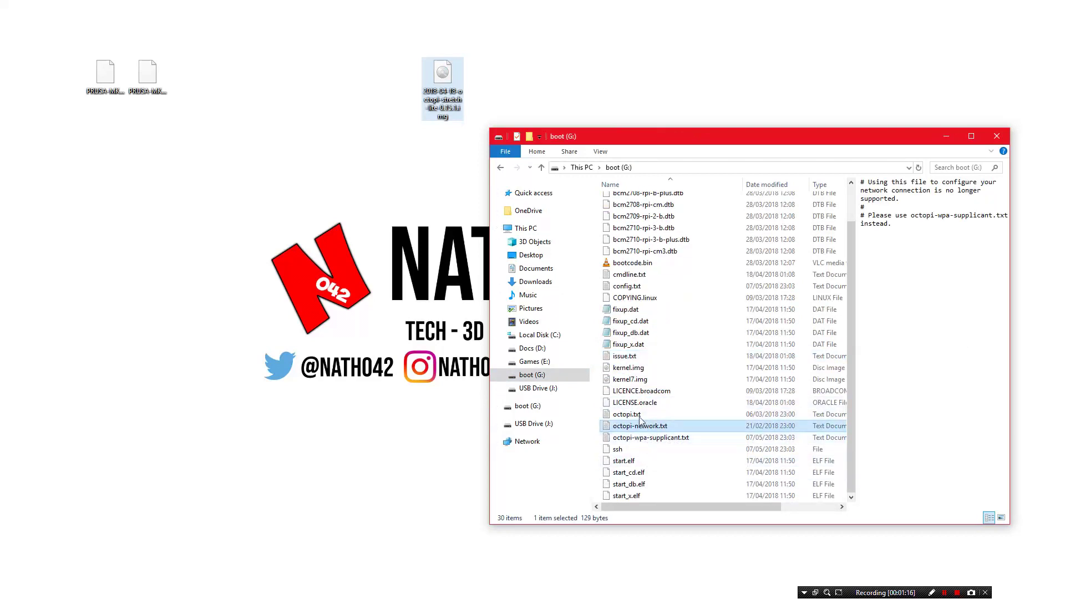
- Open octopi-network.txt in Notepad, then close both Notepad editor windows
{"action": "double_click", "coordinate": [639, 428]}
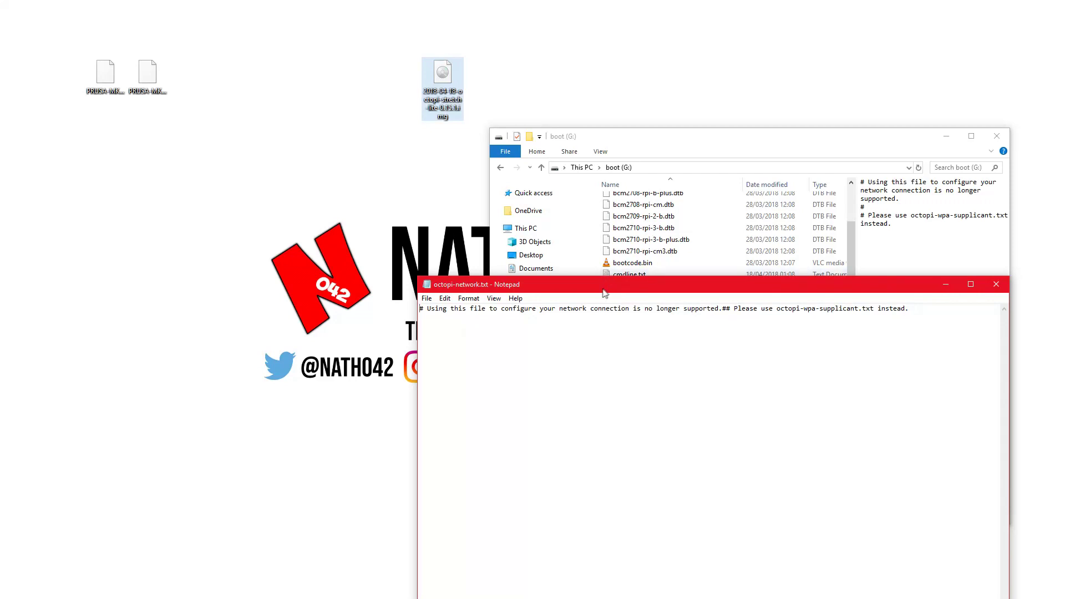
{"action": "left_click_drag", "start_coordinate": [617, 293], "coordinate": [281, 70]}
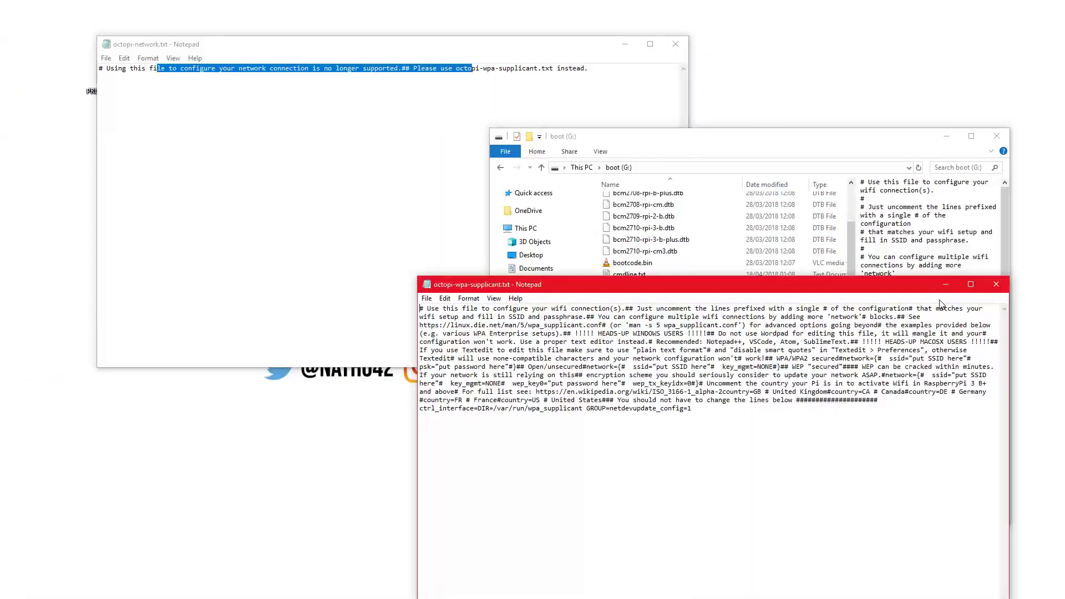
{"action": "left_click", "coordinate": [997, 286]}
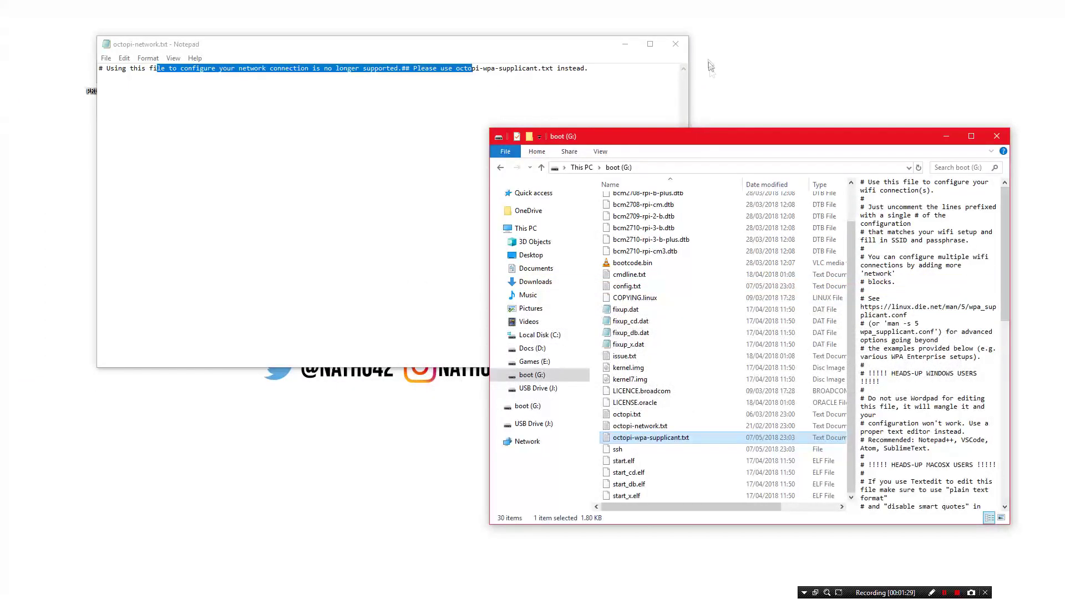
{"action": "left_click", "coordinate": [676, 44]}
- Open octopi-wpa-supplicant.txt in WordPad through Open with
{"action": "right_click", "coordinate": [634, 437]}
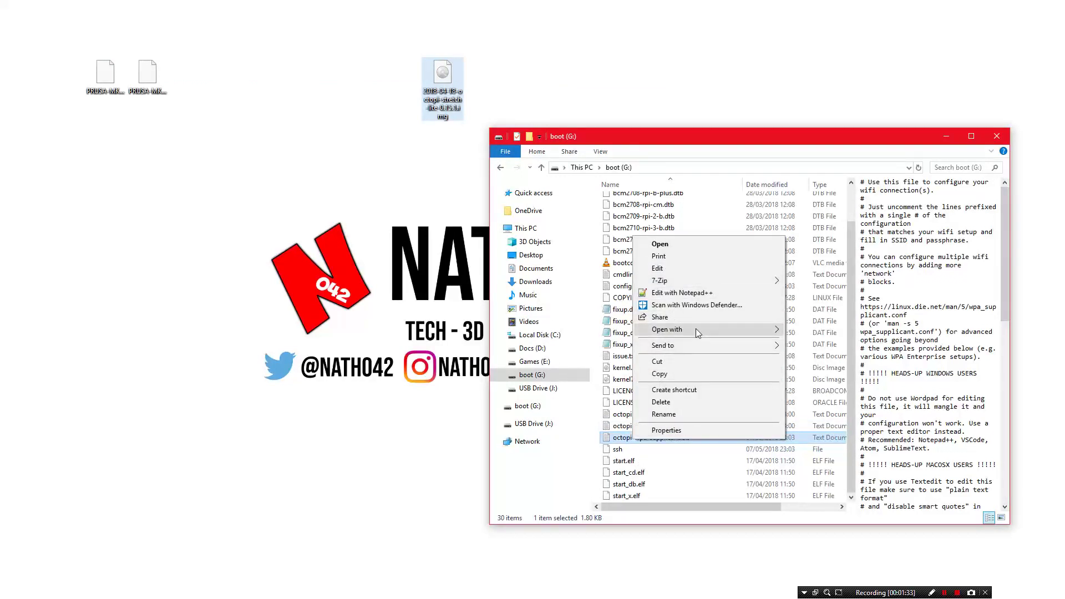
{"action": "mouse_move", "coordinate": [704, 327]}
{"action": "left_click", "coordinate": [816, 356]}
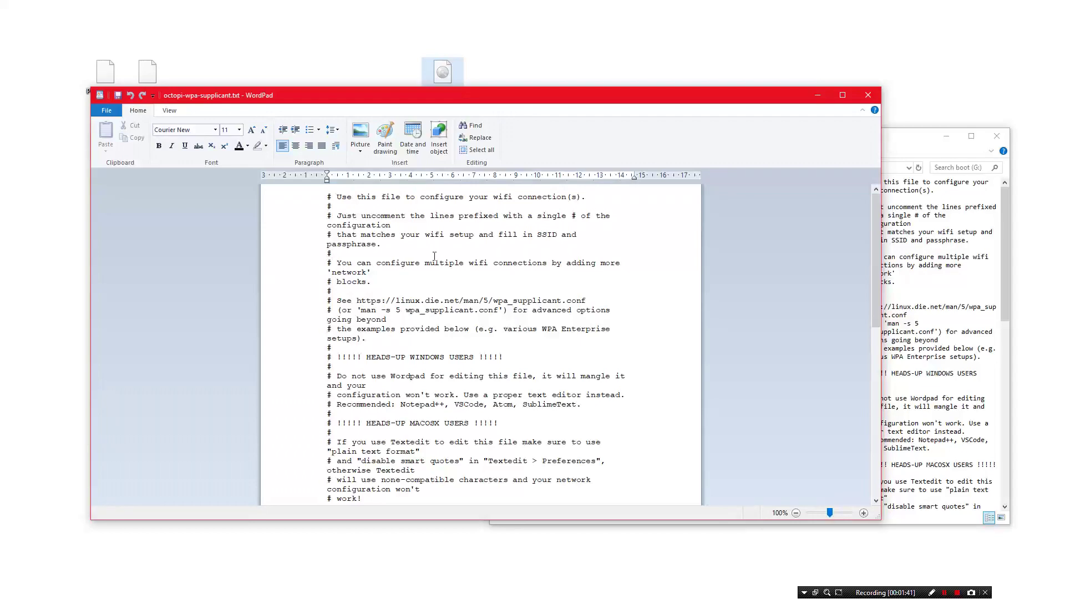
- Stretch the WordPad window to full height and select the 'do not use Wordpad' warning
{"action": "scroll", "coordinate": [435, 256], "scroll_direction": "down", "scroll_amount": 2}
{"action": "scroll", "coordinate": [434, 256], "scroll_direction": "up", "scroll_amount": 3}
{"action": "left_click_drag", "start_coordinate": [425, 99], "coordinate": [494, 69]}
{"action": "double_click", "coordinate": [531, 488]}
{"action": "left_click_drag", "start_coordinate": [420, 290], "coordinate": [547, 298]}
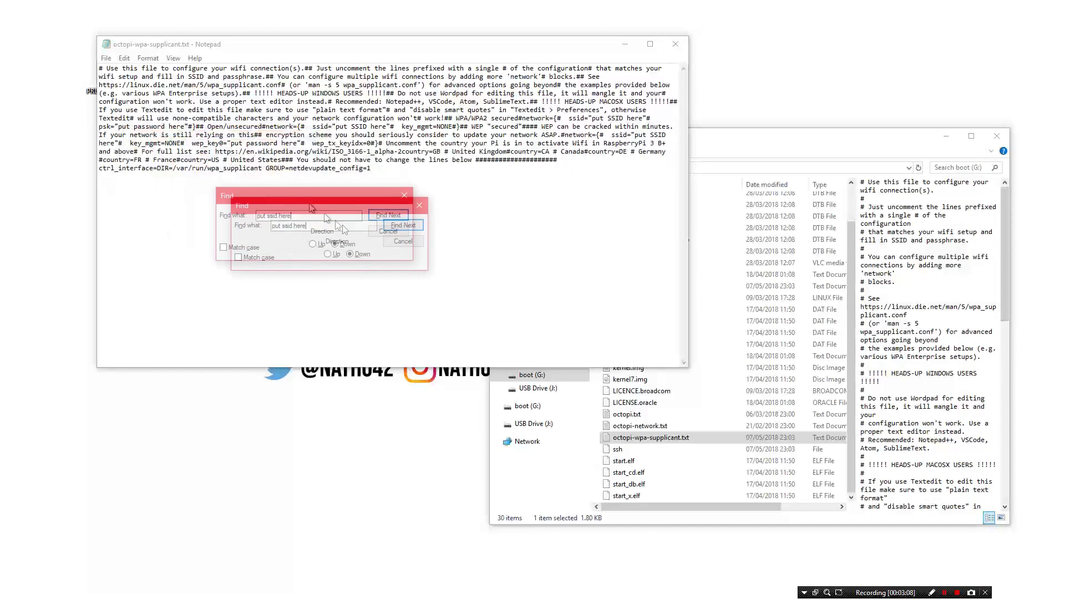
- Search down for 'put ssid here' until the not-found message, then dismiss it
{"action": "left_click_drag", "start_coordinate": [302, 192], "coordinate": [807, 56]}
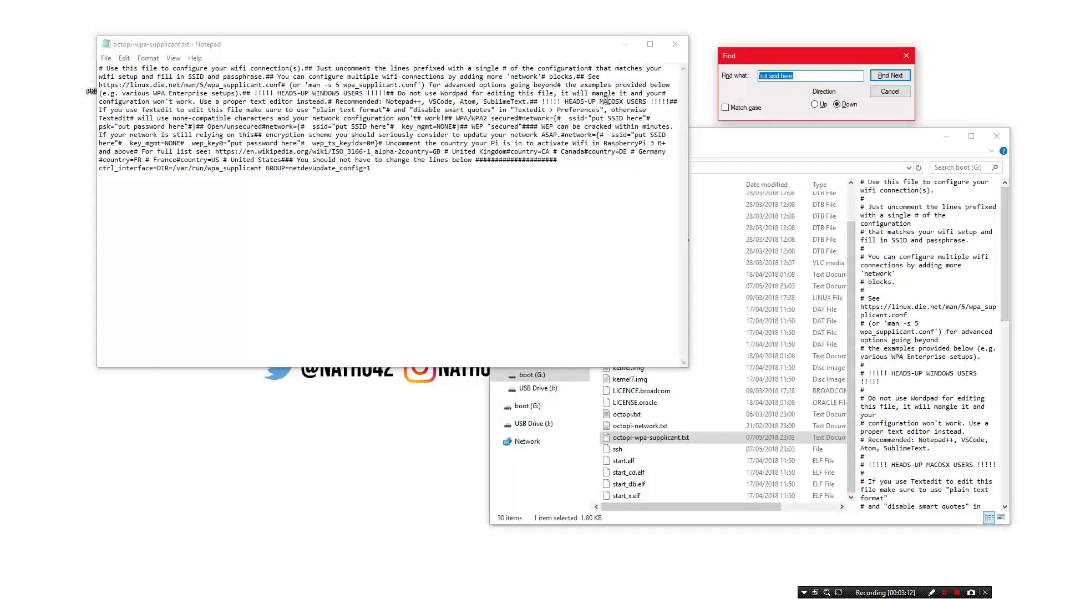
{"action": "left_click", "coordinate": [887, 74]}
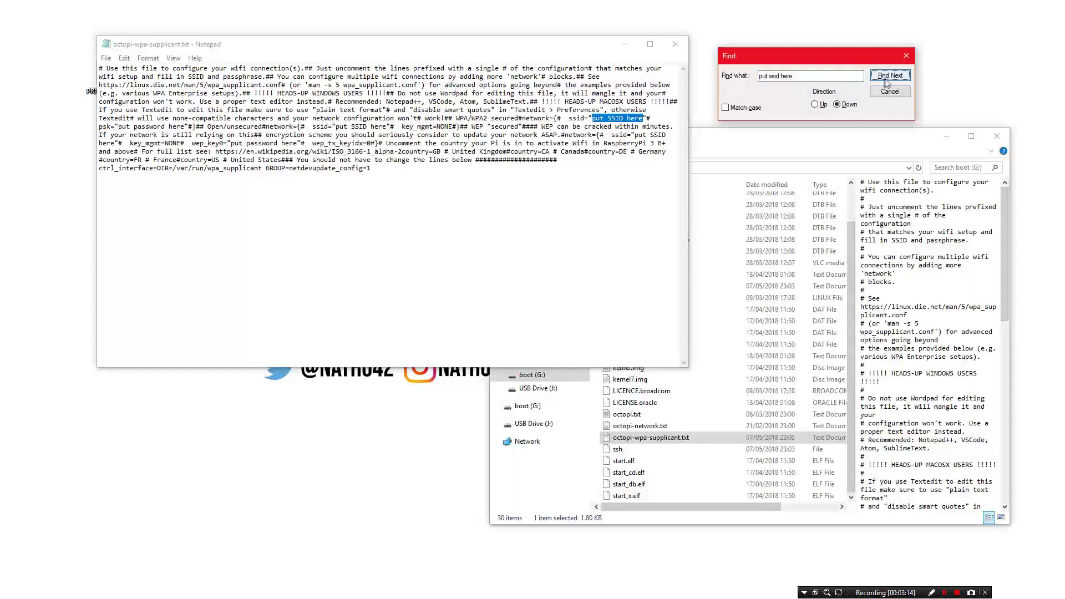
{"action": "left_click", "coordinate": [889, 76]}
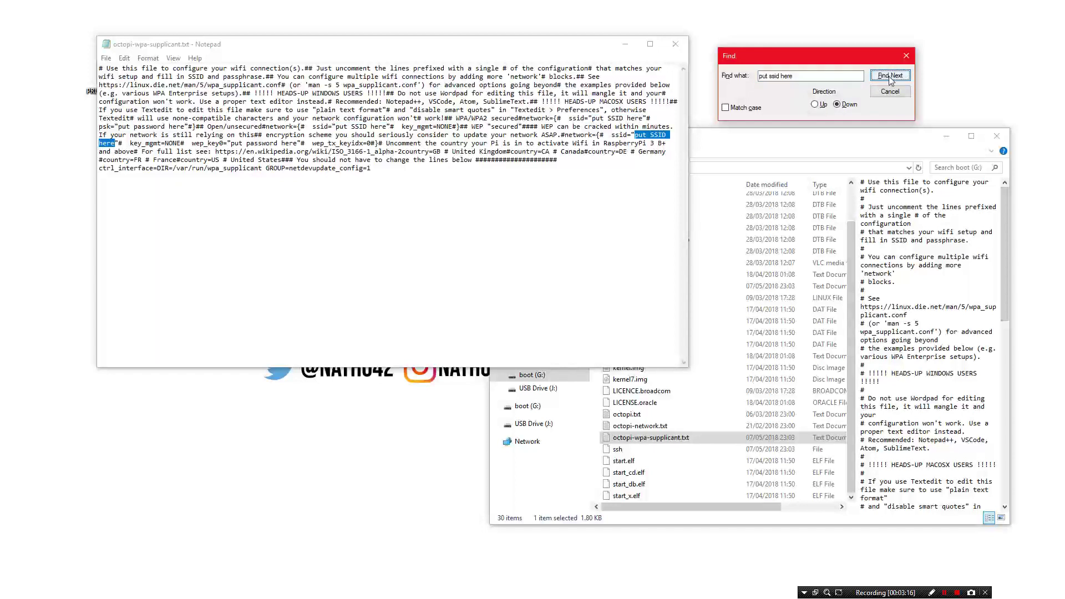
{"action": "left_click", "coordinate": [891, 78]}
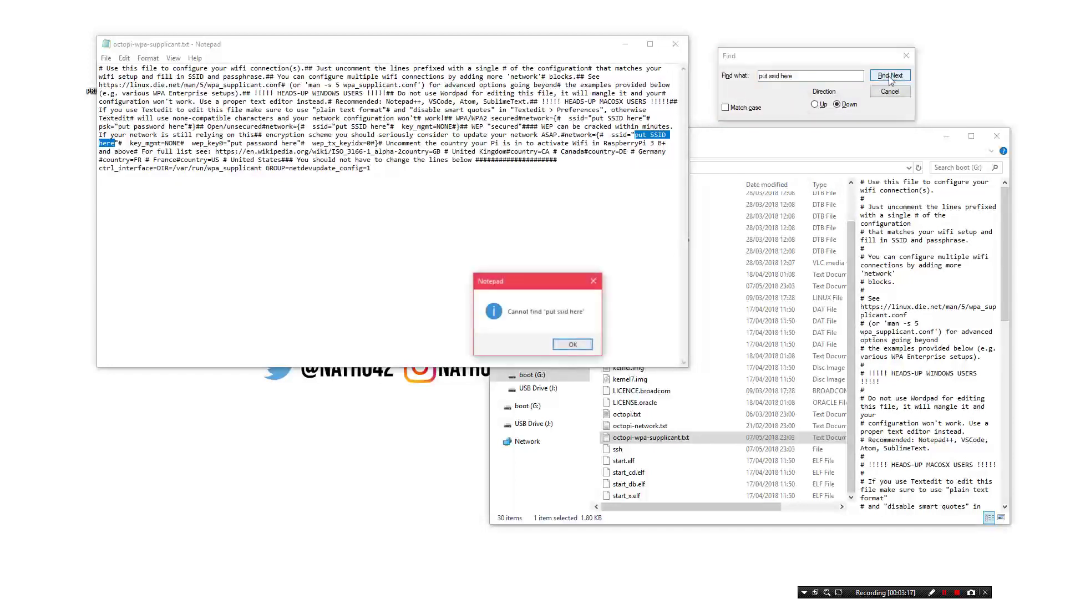
{"action": "left_click", "coordinate": [572, 347]}
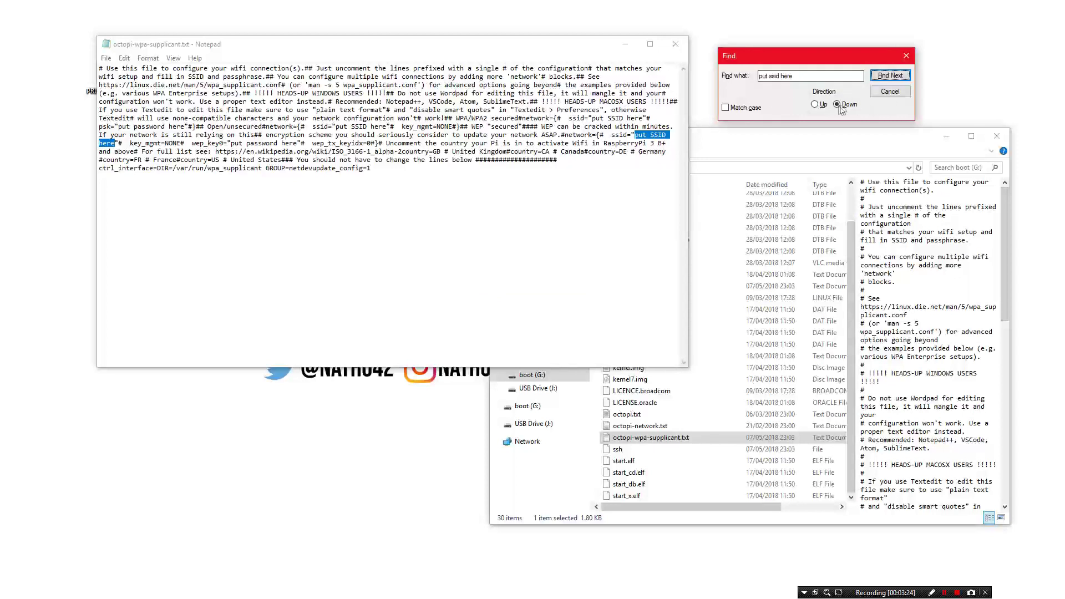
- Search upward to the WPA/WPA2 network's SSID placeholder and place the cursor on its ssid line
{"action": "left_click", "coordinate": [882, 76]}
{"action": "left_click", "coordinate": [879, 78]}
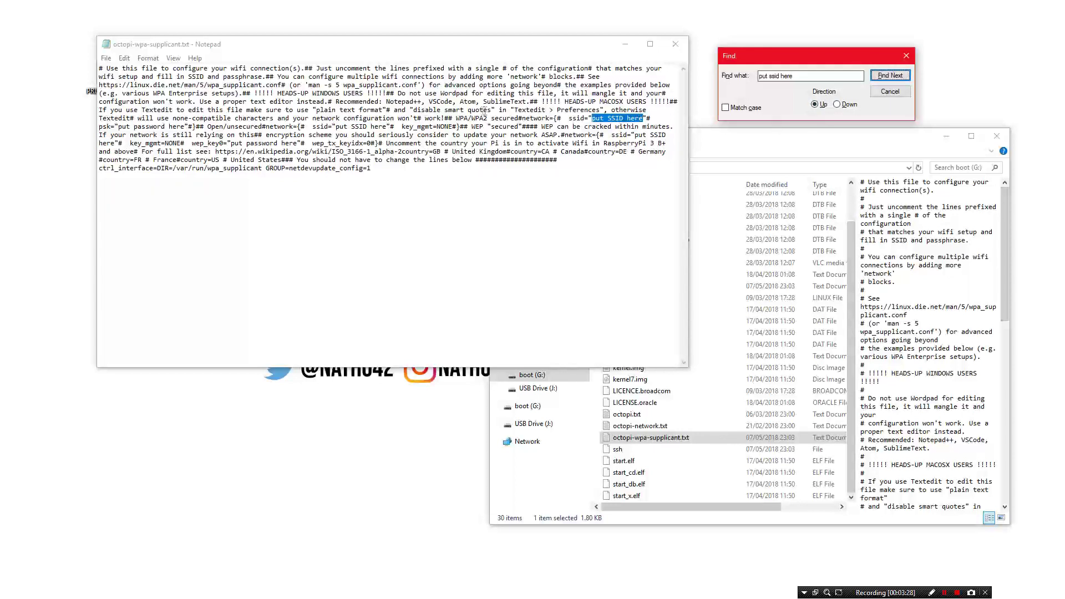
{"action": "left_click_drag", "start_coordinate": [454, 118], "coordinate": [521, 119]}
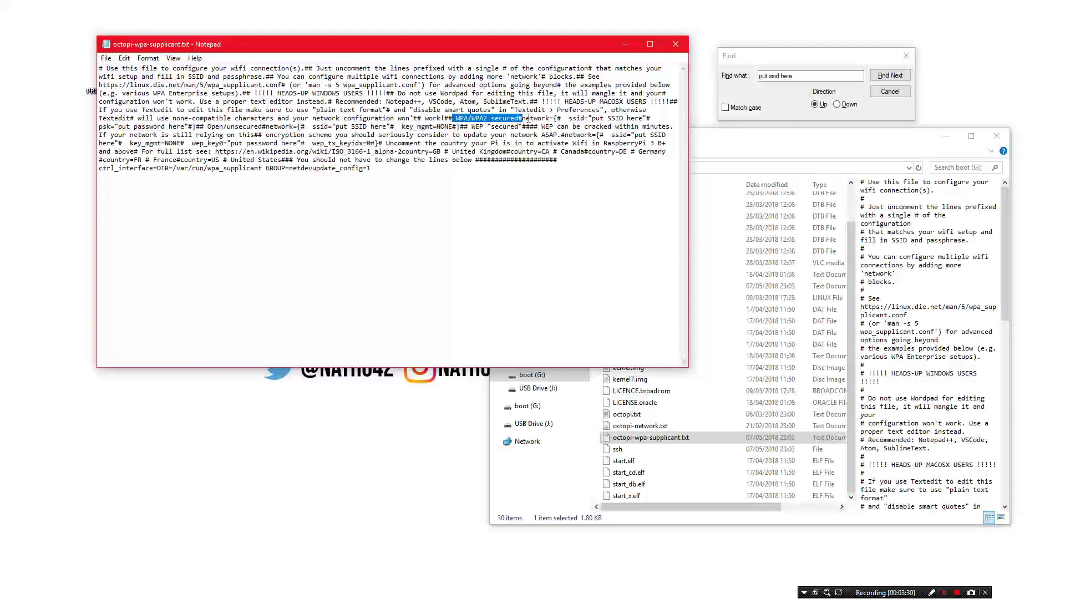
{"action": "left_click", "coordinate": [590, 119]}
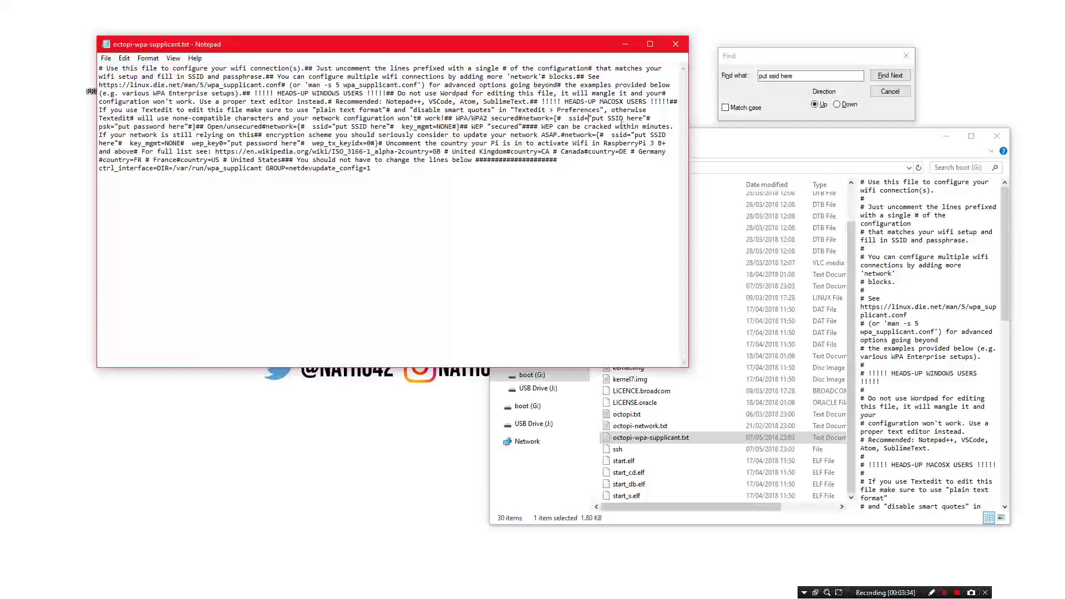